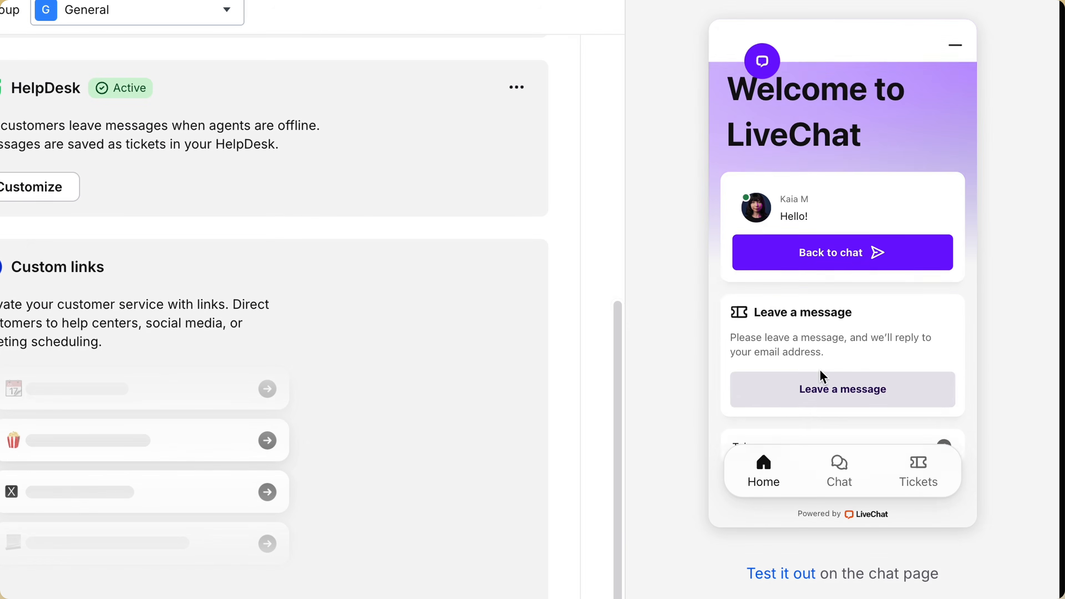
scroll(821, 369, down, 1)
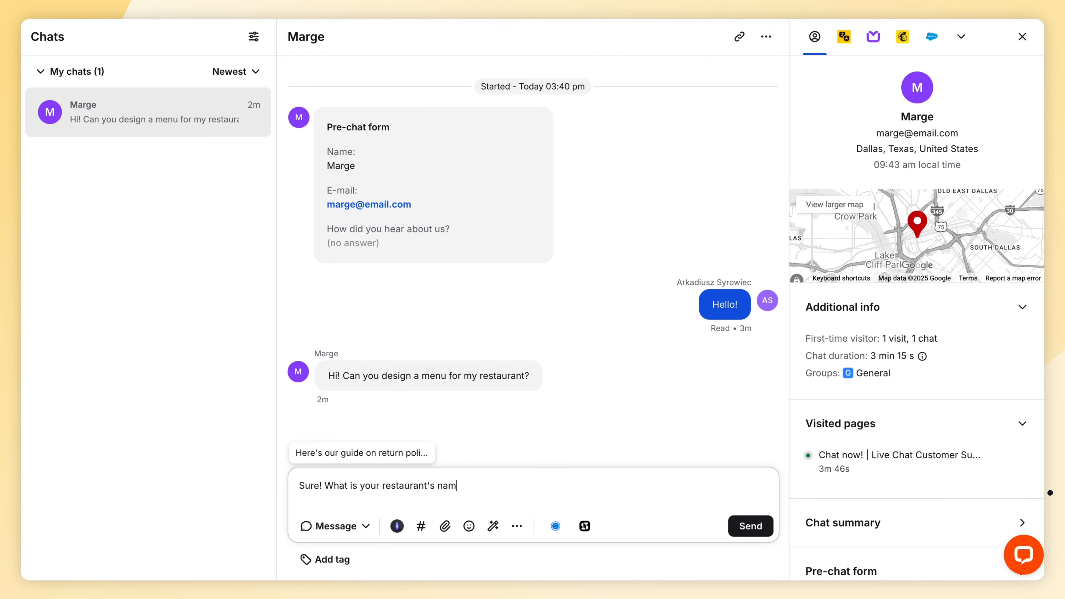
- Send the reply asking for the restaurant's name, then start a chat with the invited visitor
key(Return)
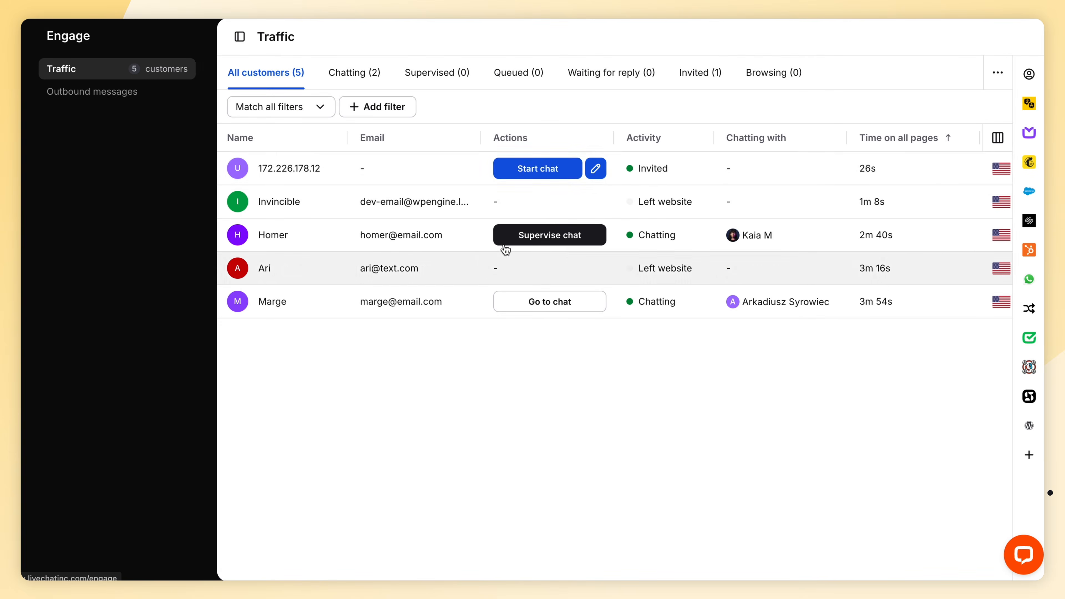
click(538, 167)
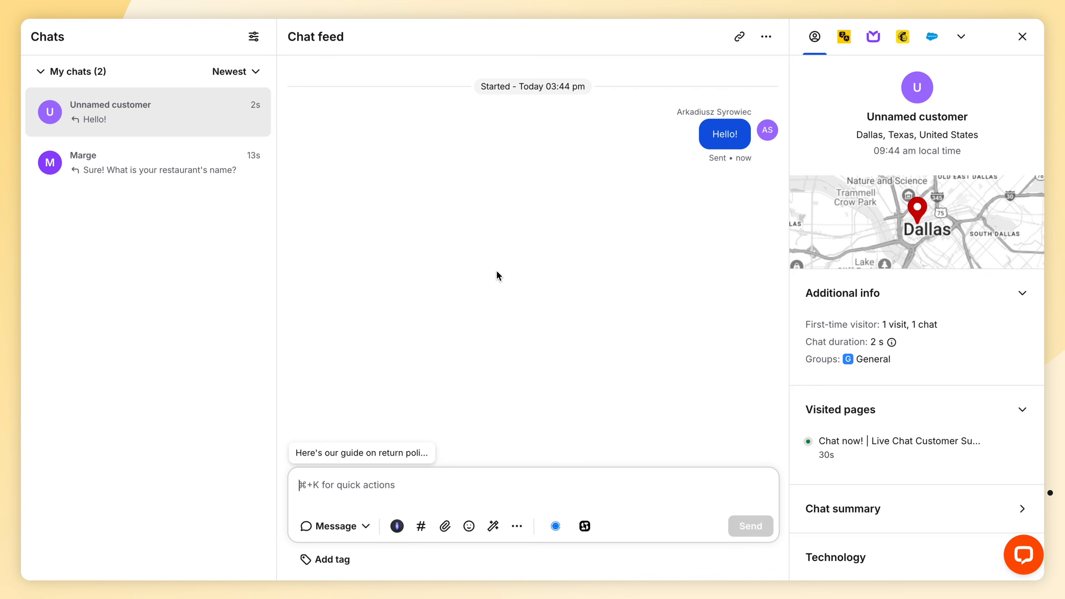
click(402, 485)
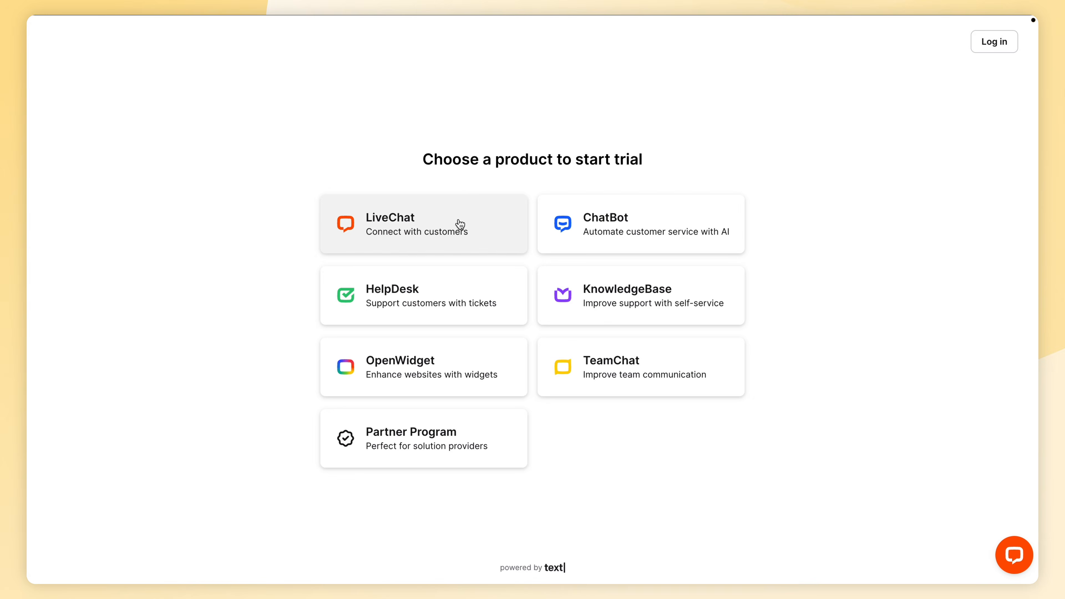
- Choose the LiveChat trial and sign up with a business email and password
click(460, 224)
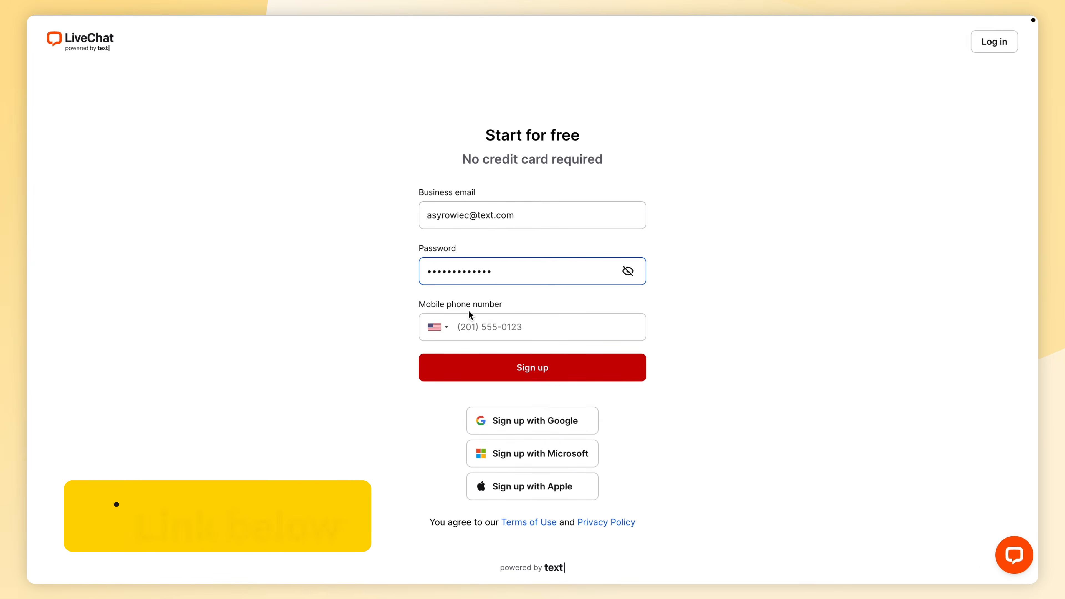
click(487, 363)
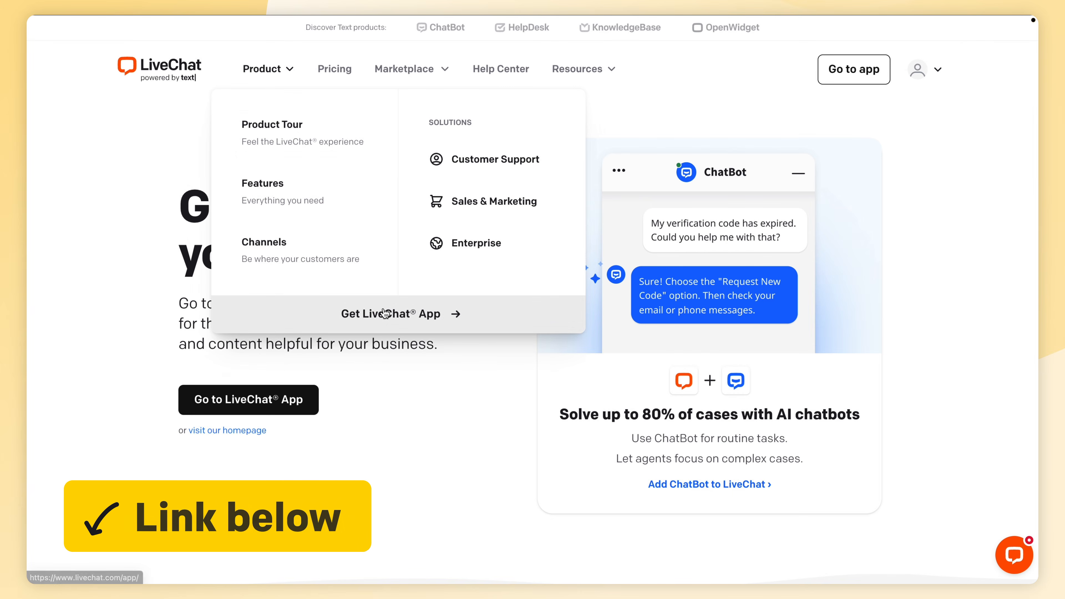
- Download the LiveChat desktop app for Mac and draft the reply 'Sure!' in the mobile chat
click(359, 312)
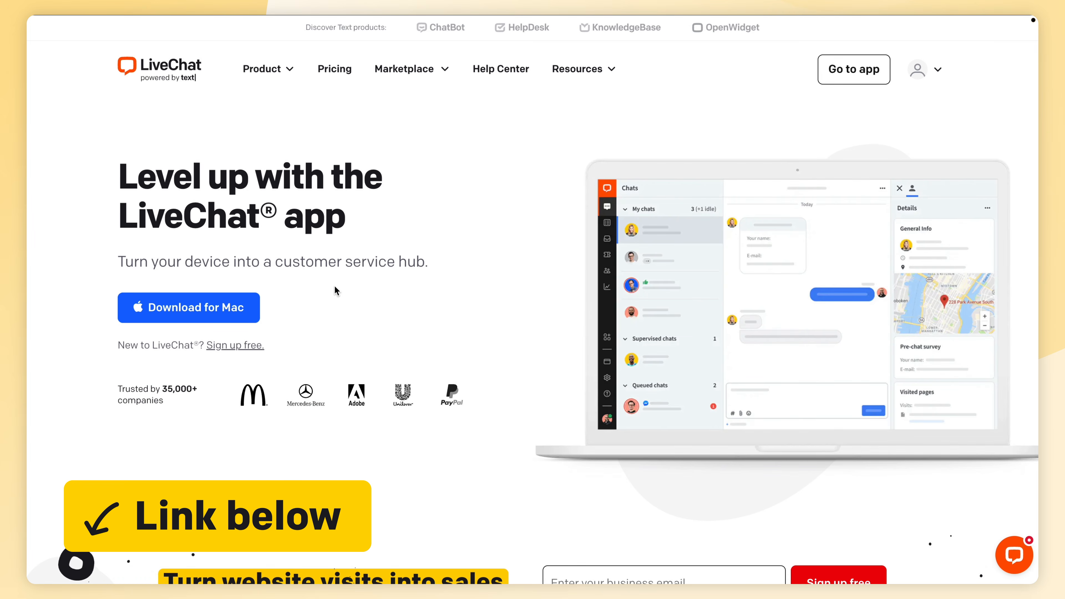
click(243, 306)
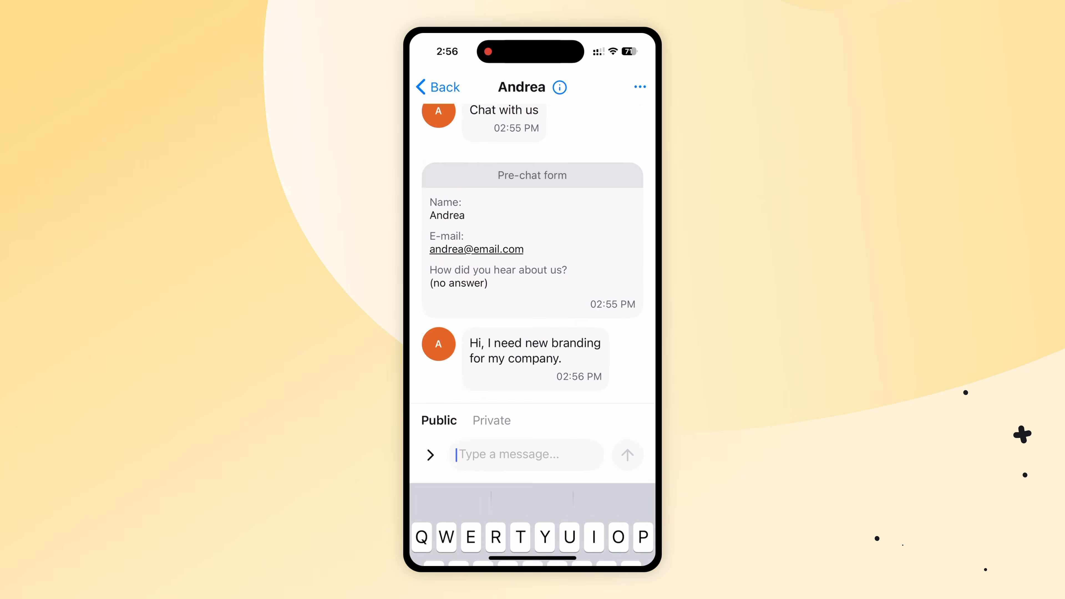
text(Sure)
click(425, 490)
text(!)
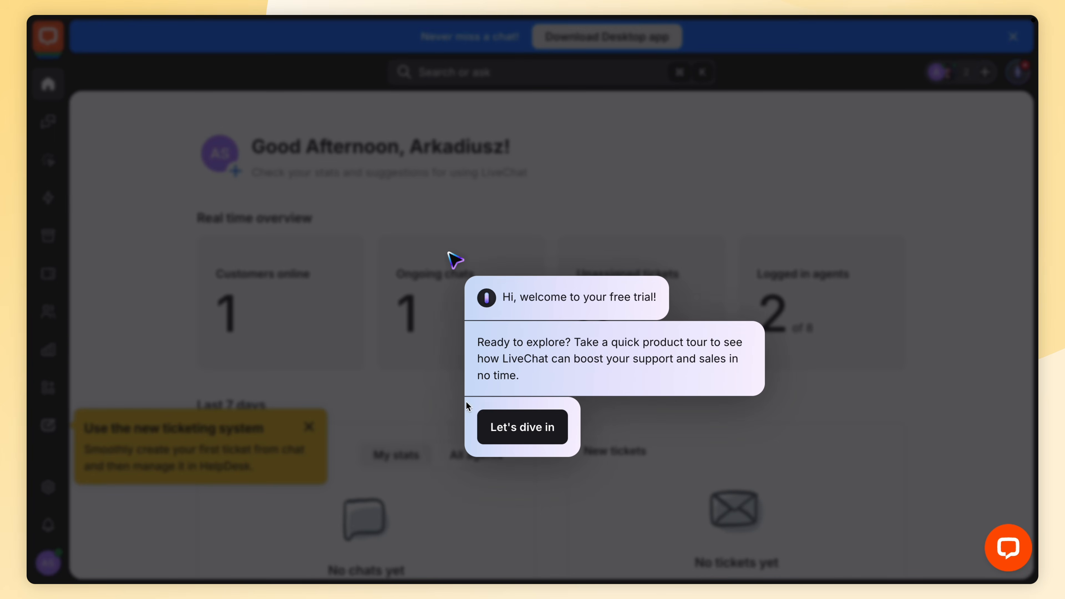
- Accept the welcome popup with Let's dive in to launch the product tour
click(520, 428)
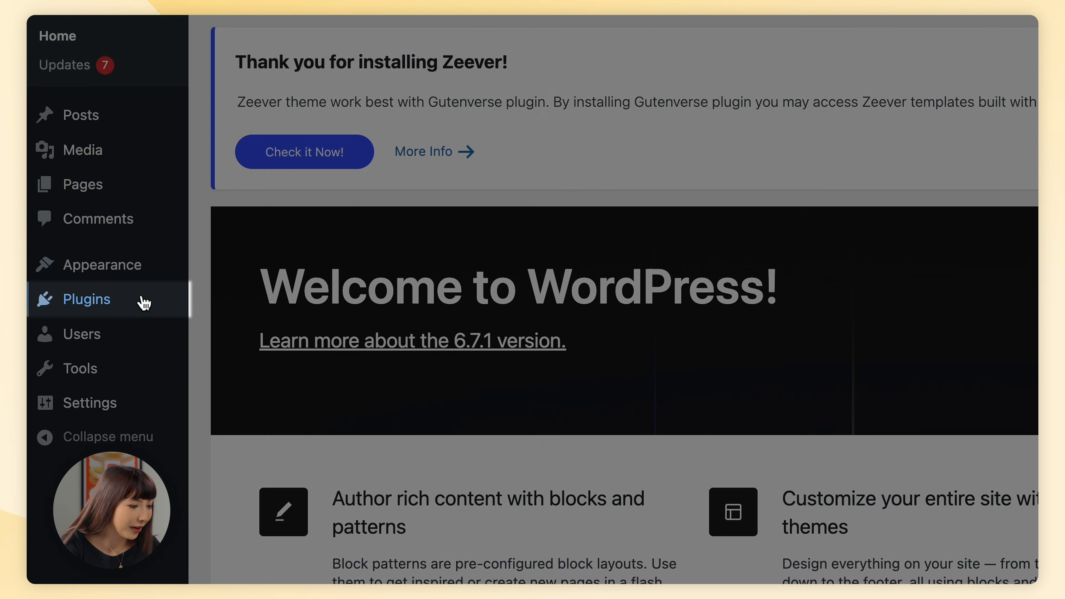
- Install and activate the LiveChat plugin from WordPress's Add New Plugin page
mouse_move(128, 305)
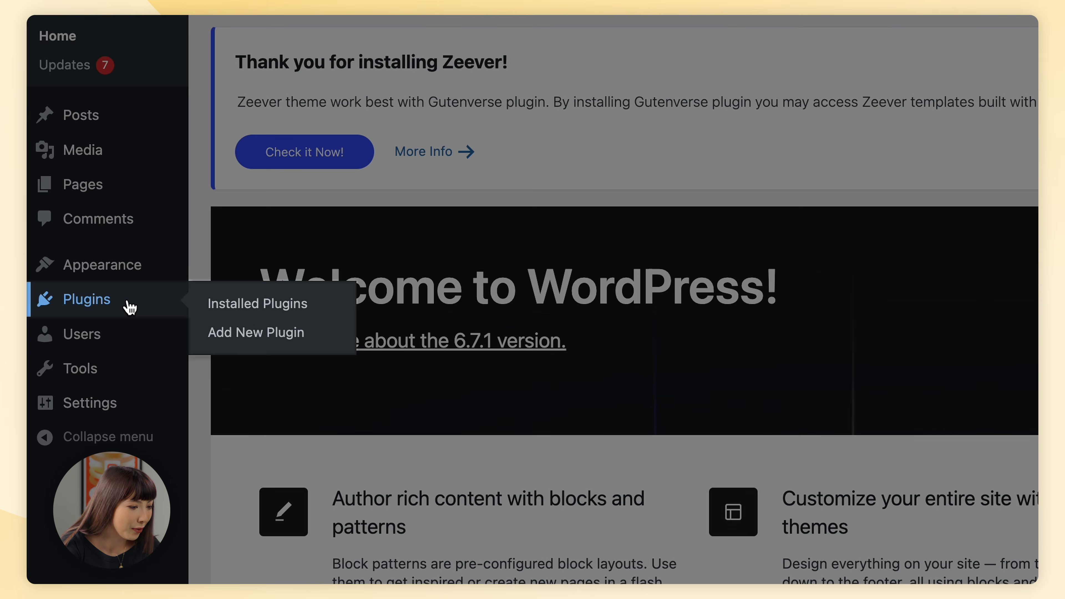
click(218, 339)
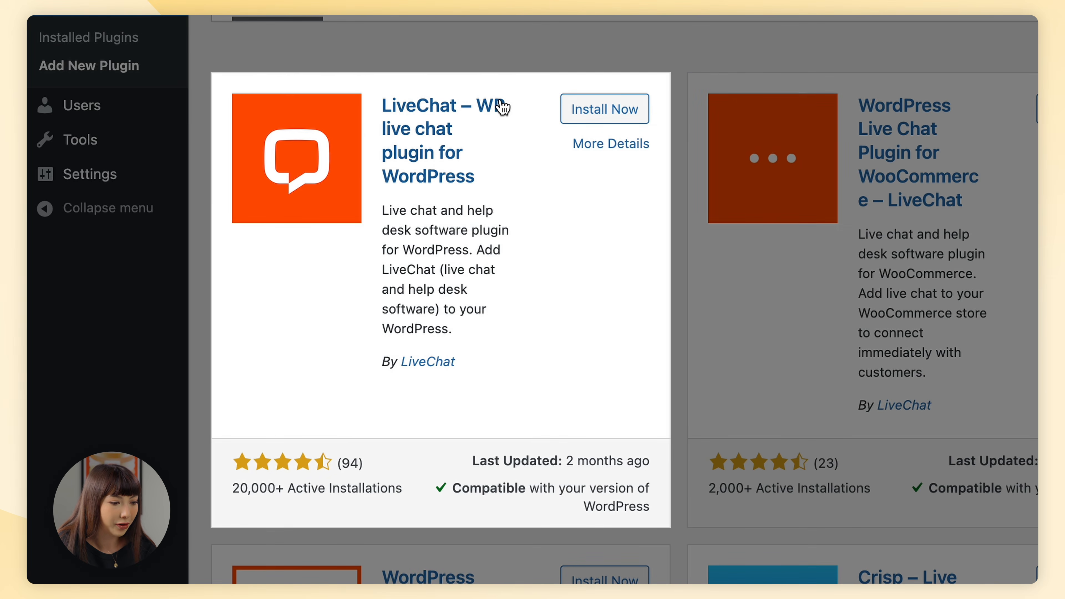
click(590, 102)
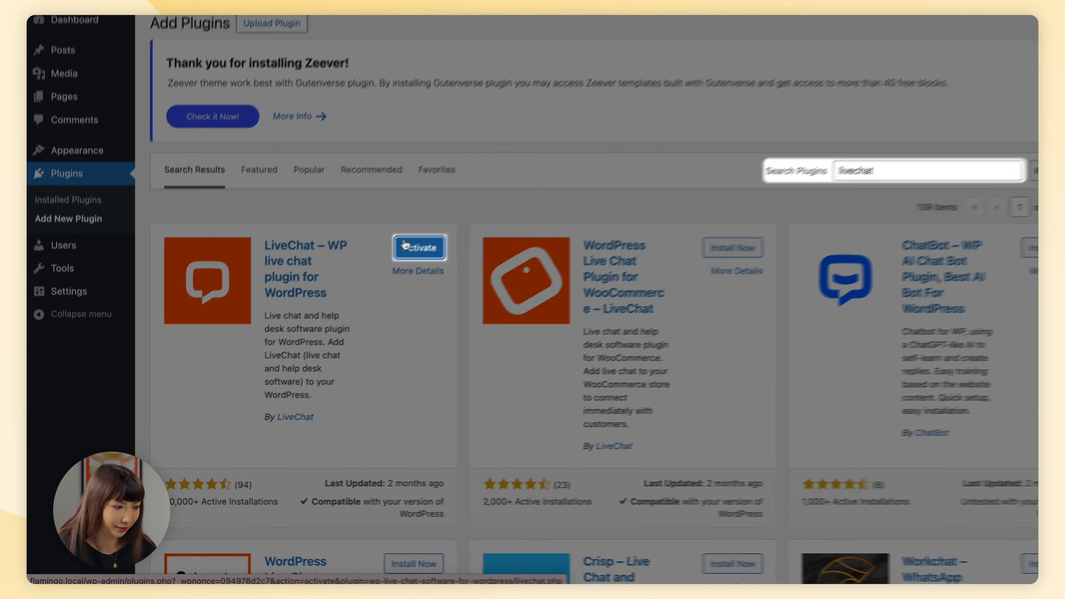
click(404, 246)
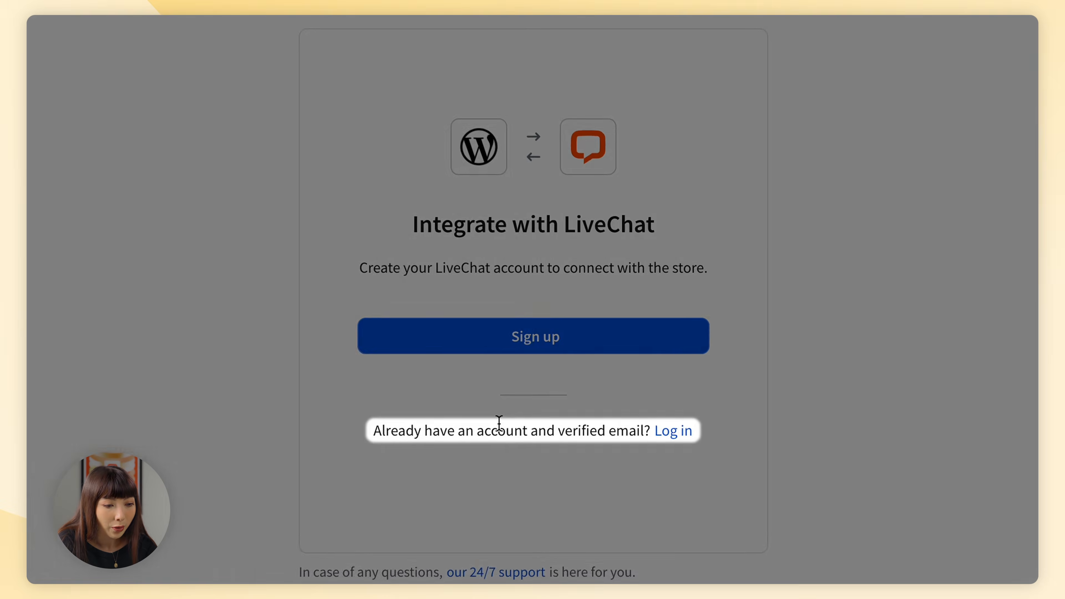
- Log in to the existing LiveChat account from the plugin page and go to LiveChat
click(677, 429)
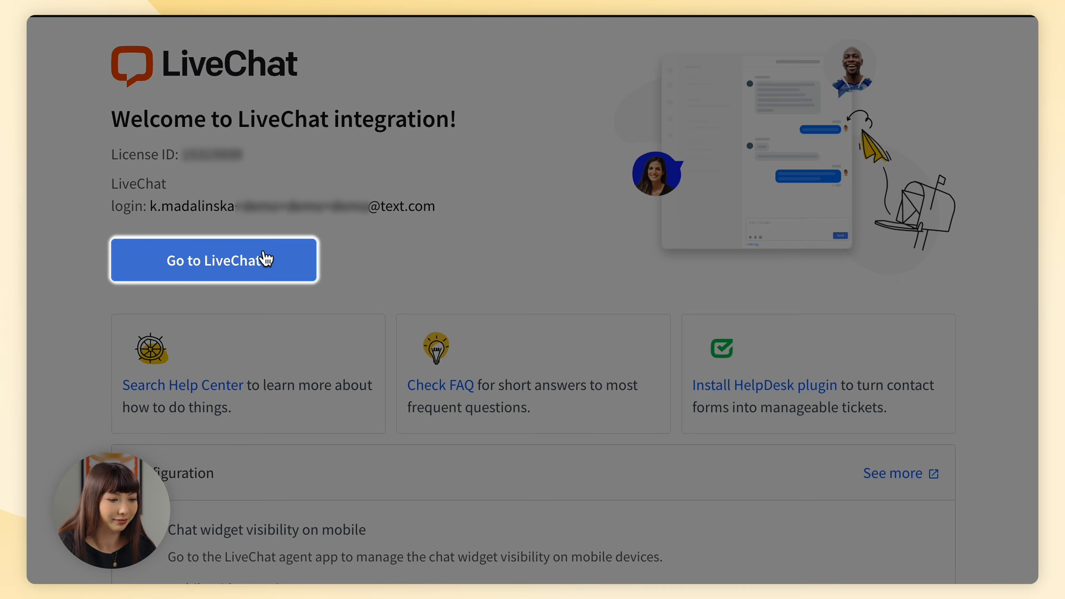
click(266, 259)
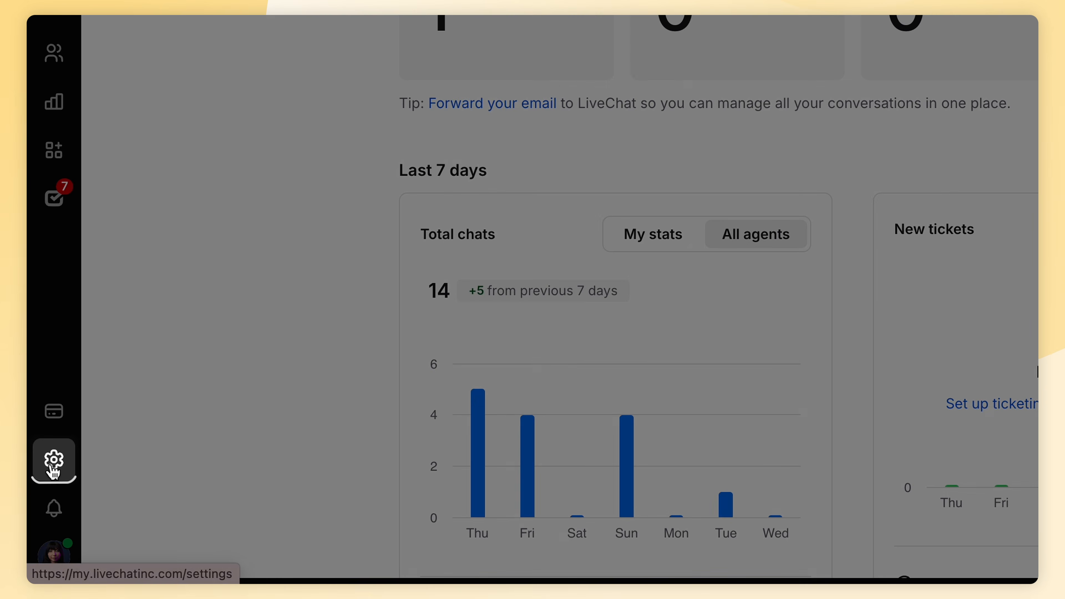
- Copy the widget code from Settings > Channels > Install LiveChat
click(53, 461)
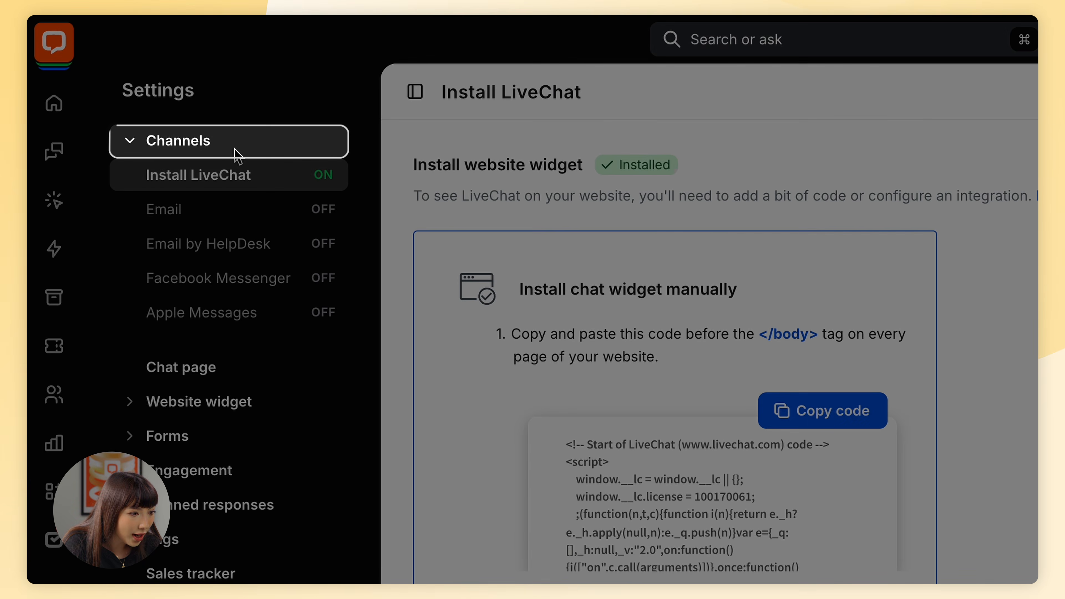
click(247, 181)
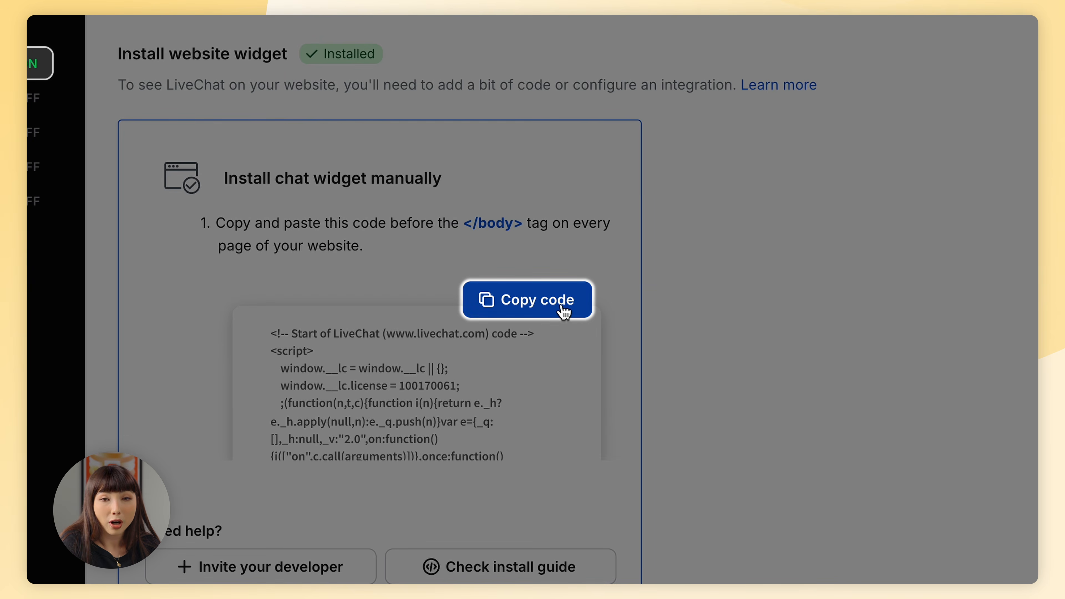
click(564, 309)
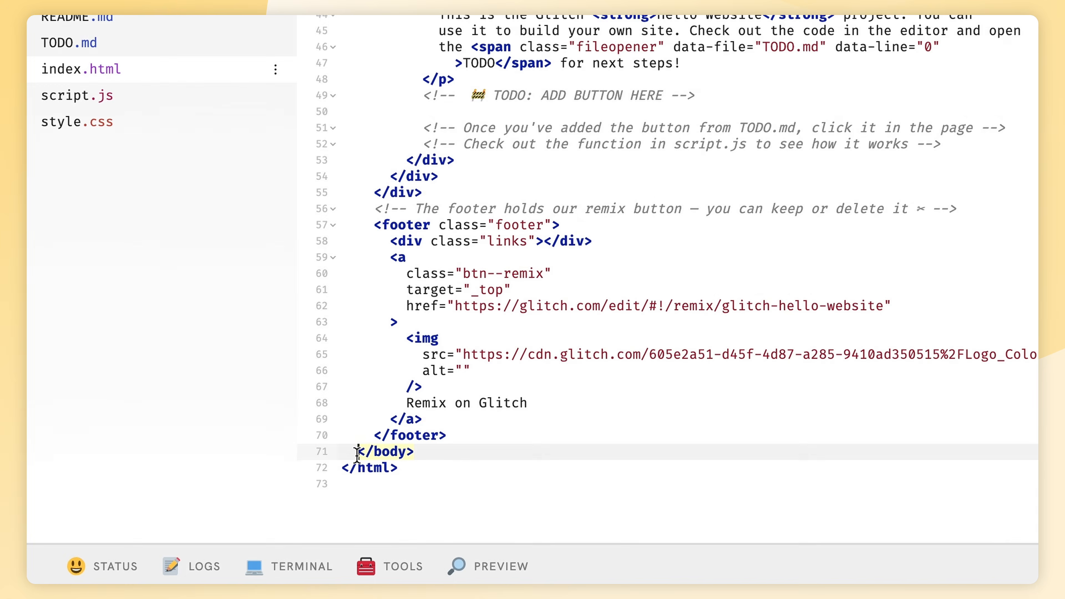
- Paste the LiveChat widget script just above </body> in index.html
key(ctrl+v)
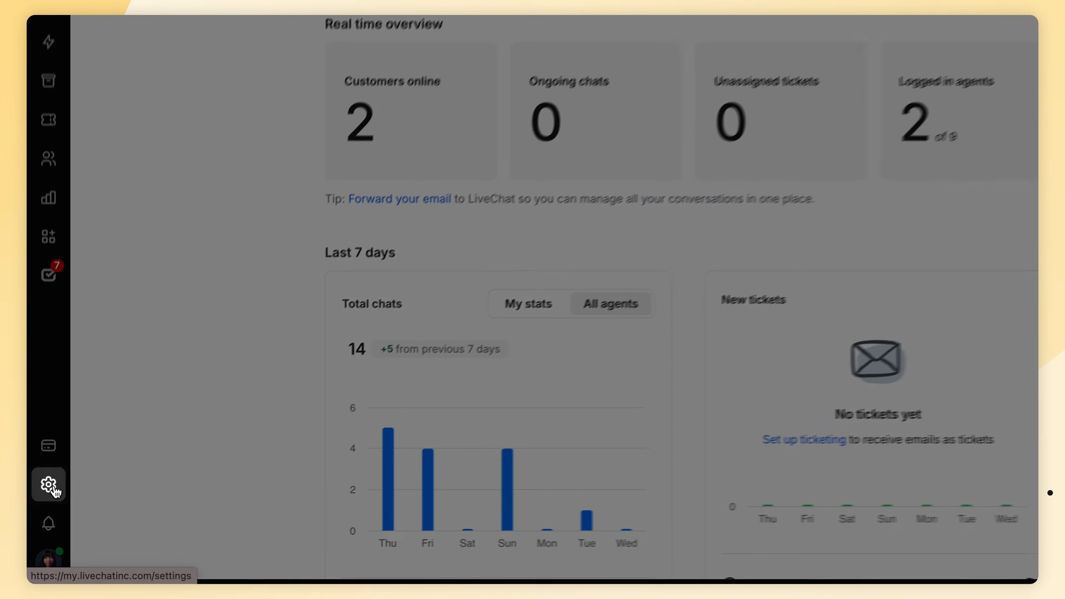
click(44, 507)
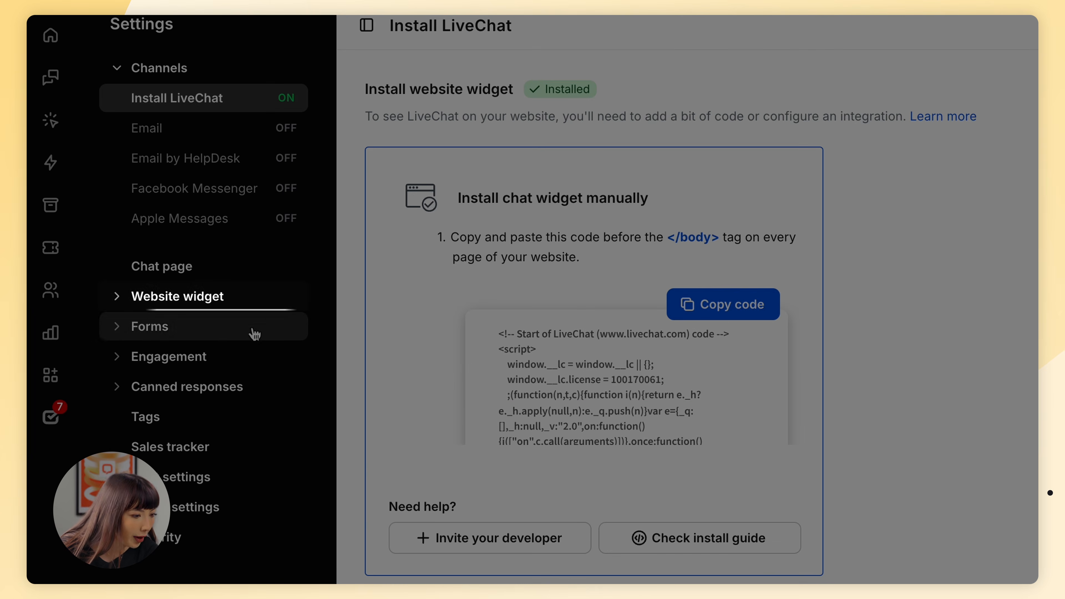
click(213, 299)
click(209, 334)
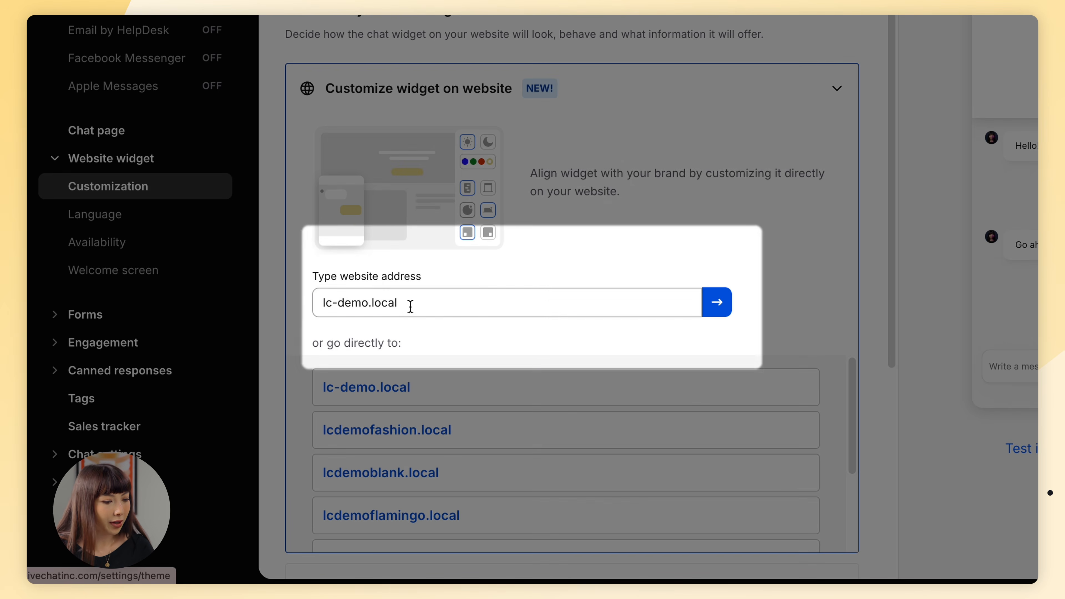
drag(409, 304, 320, 296)
key(ctrl+v)
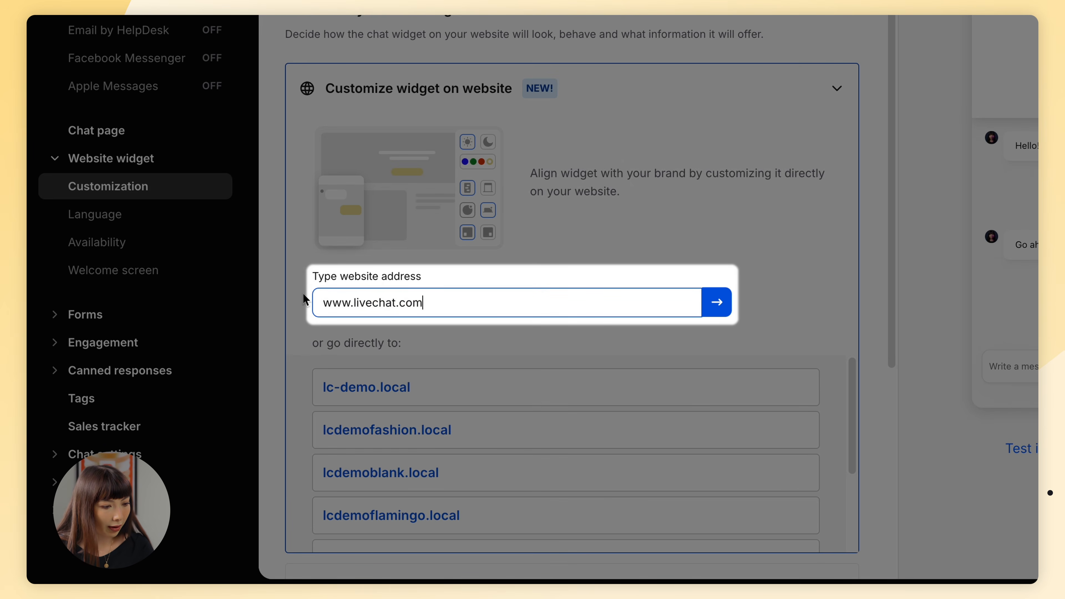
- Preview the widget on livechat.com in dark mode with a red accent and a Bubble minimized style
click(725, 303)
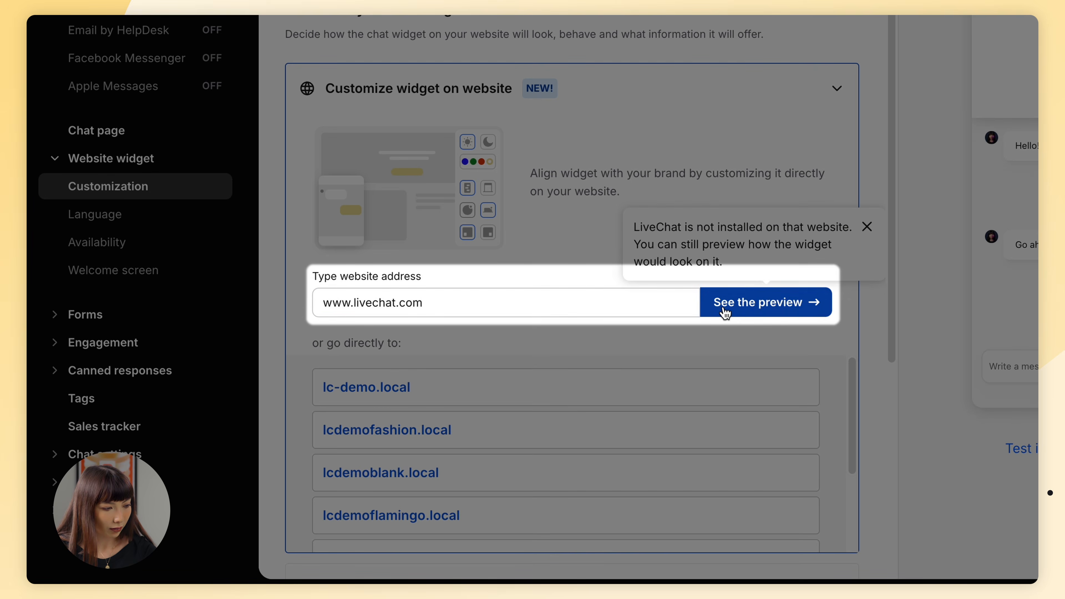
click(726, 303)
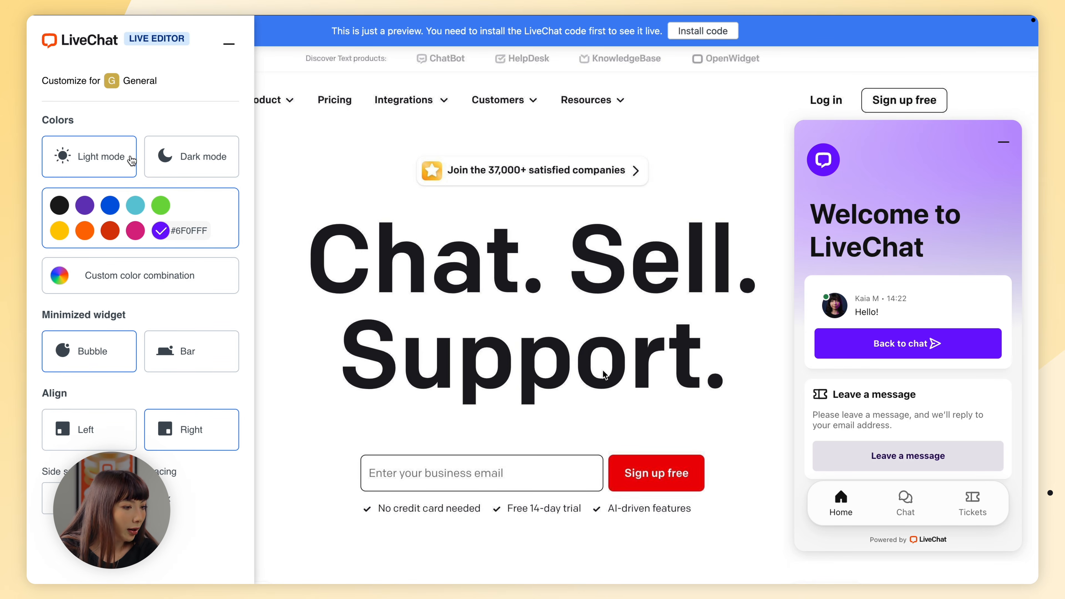
click(177, 159)
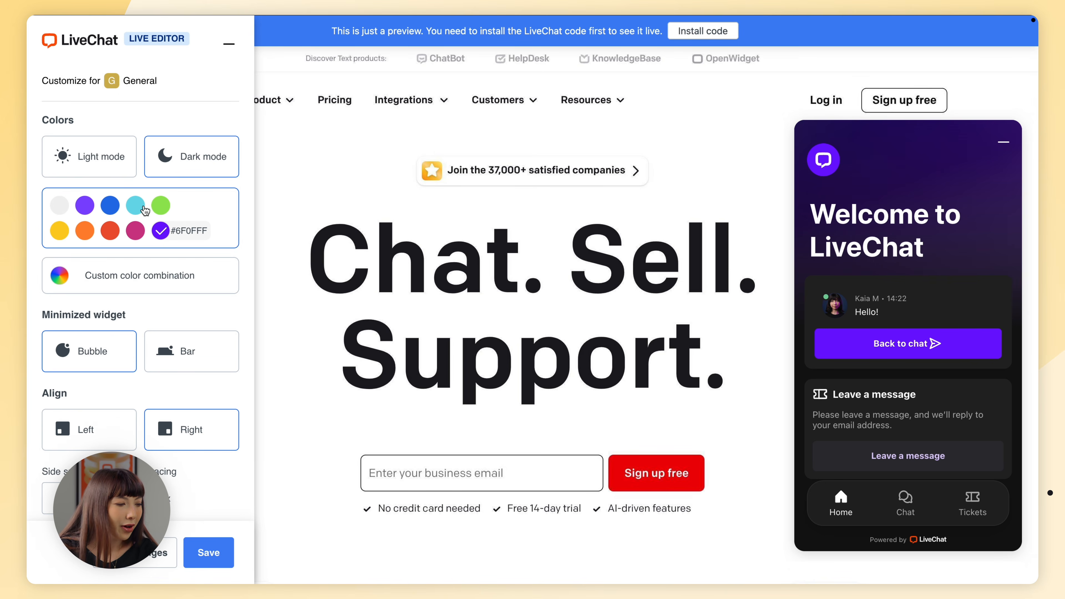
click(110, 233)
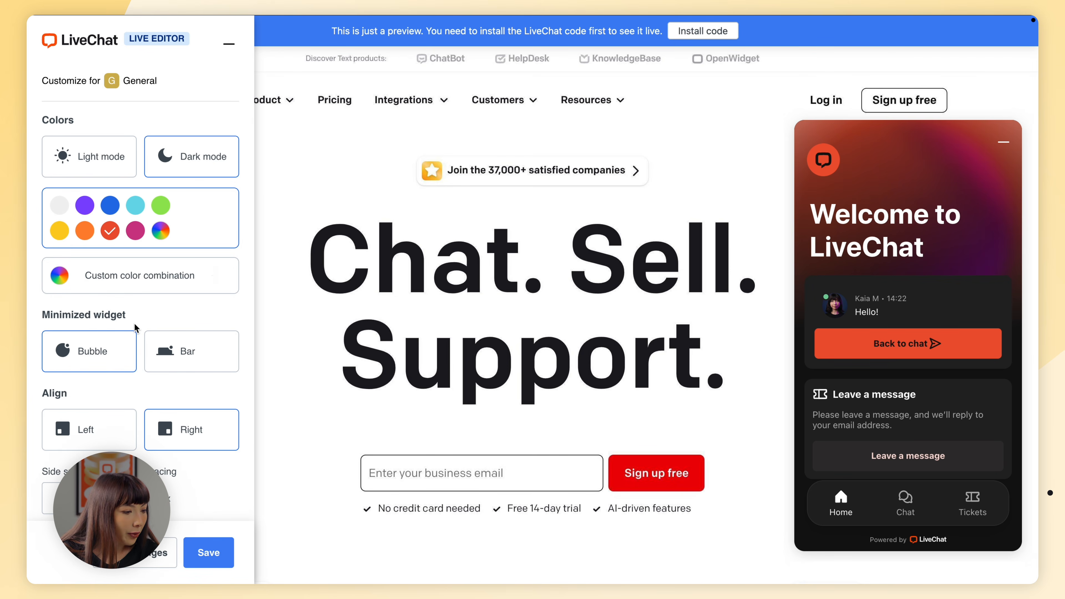
scroll(135, 327, down, 1)
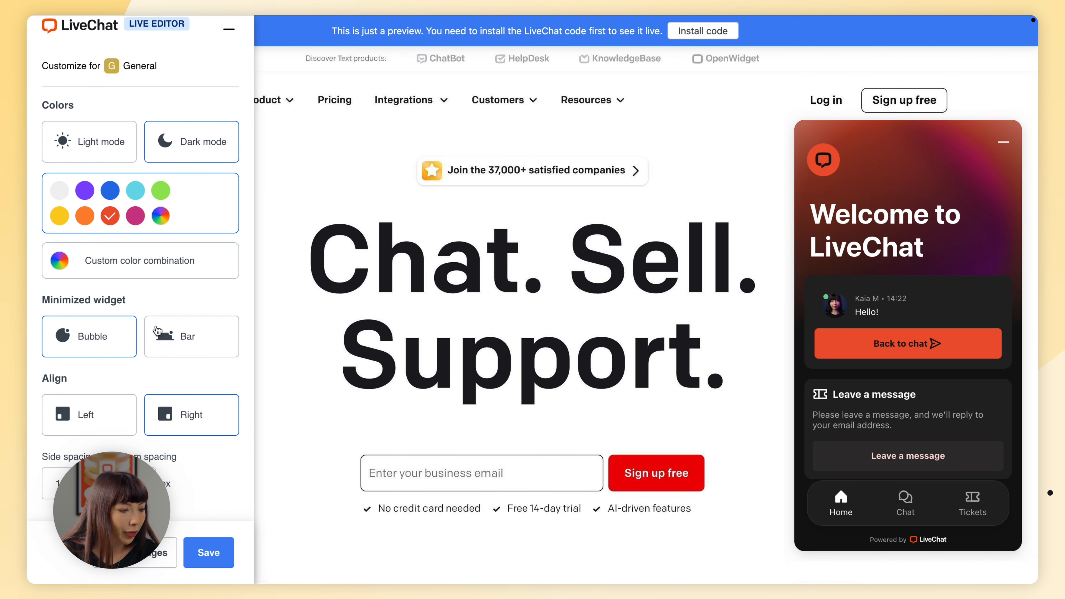
click(168, 338)
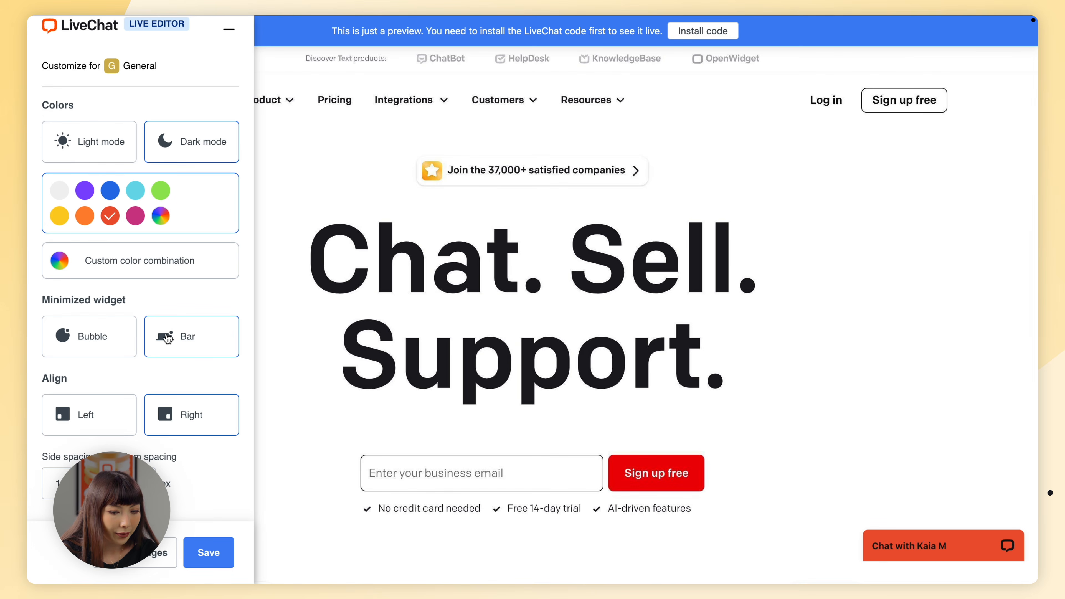
click(118, 339)
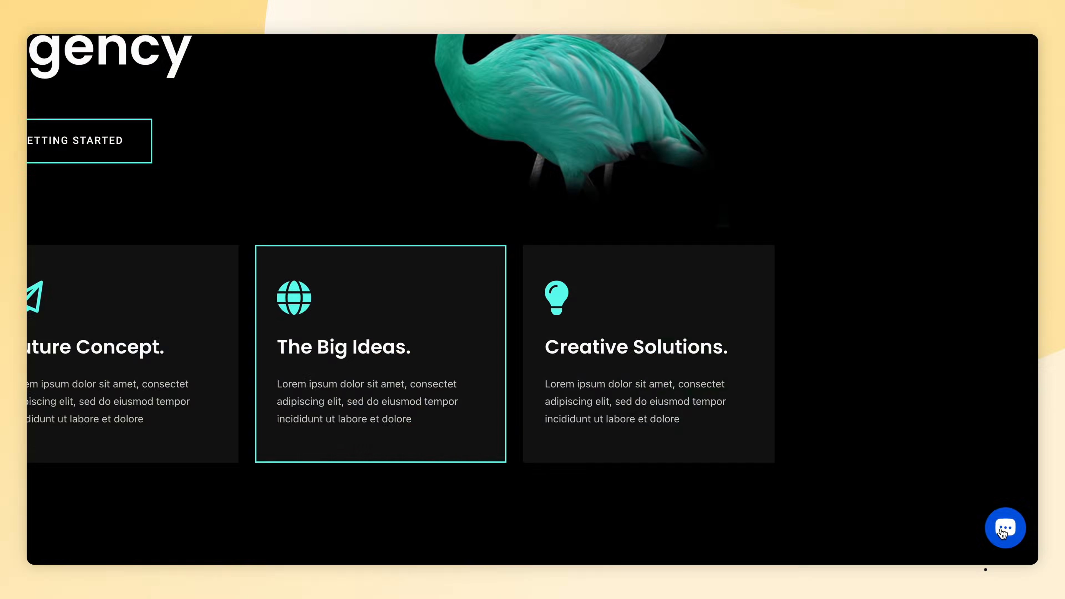
- Open the chat widget on the demo website
click(1005, 528)
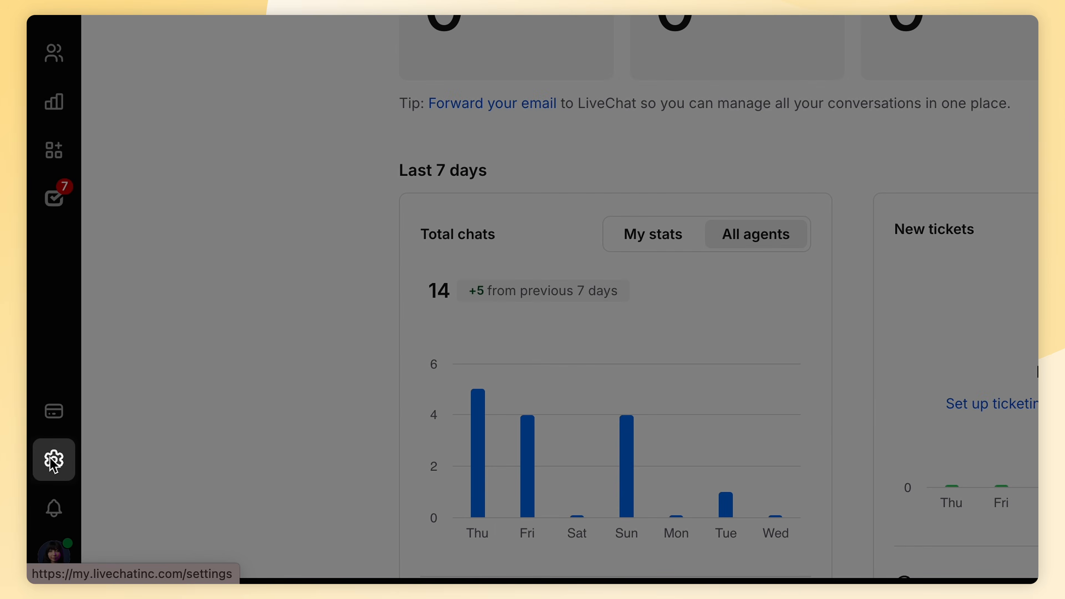
- Open the Welcome screen content options in the Website widget settings
click(40, 505)
click(249, 61)
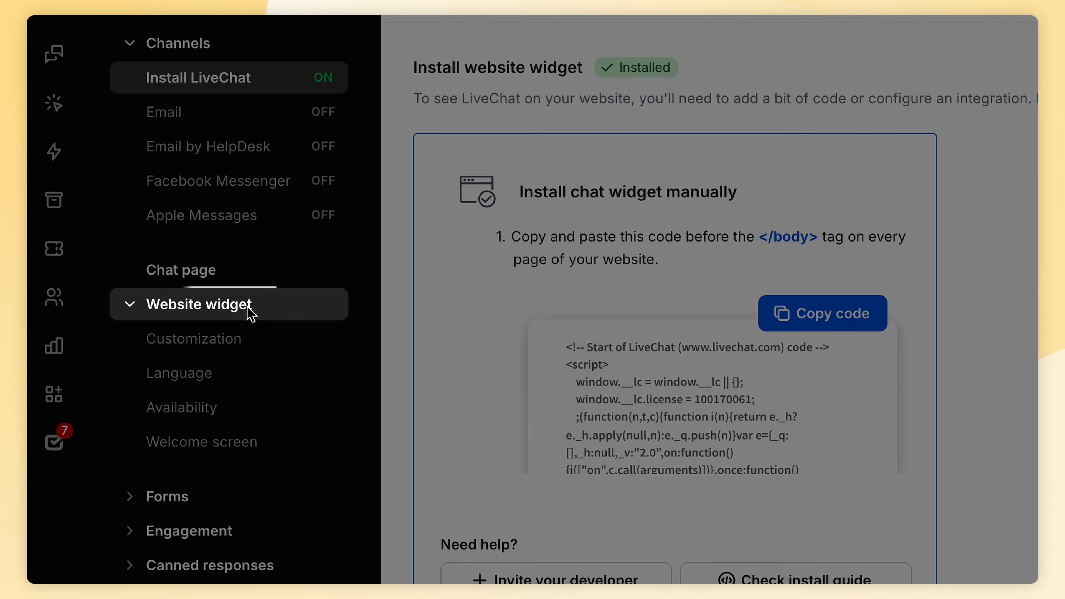
click(252, 434)
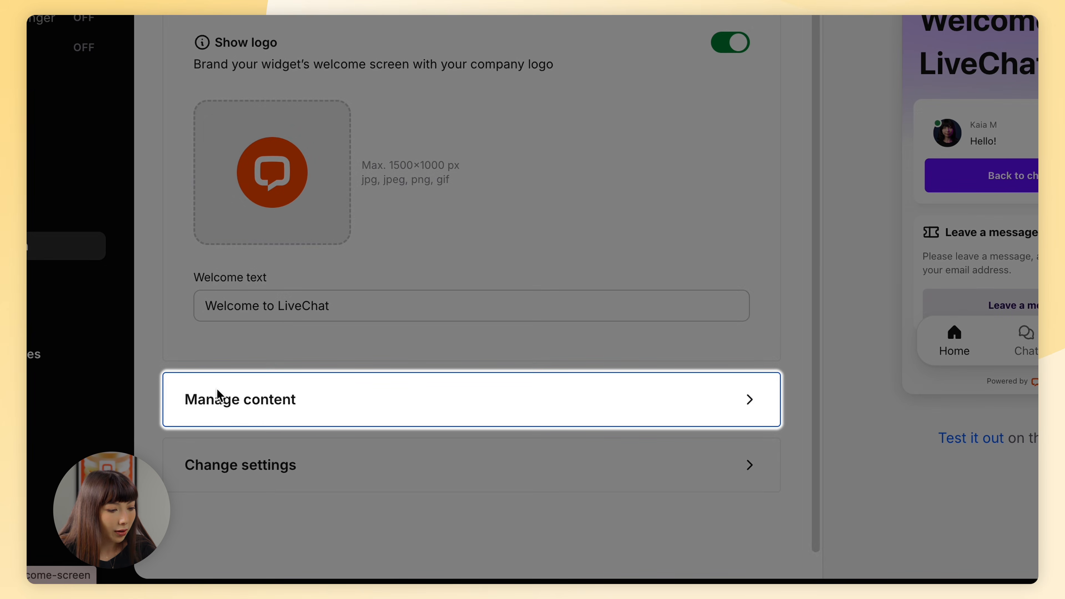
click(222, 400)
scroll(221, 403, down, 10)
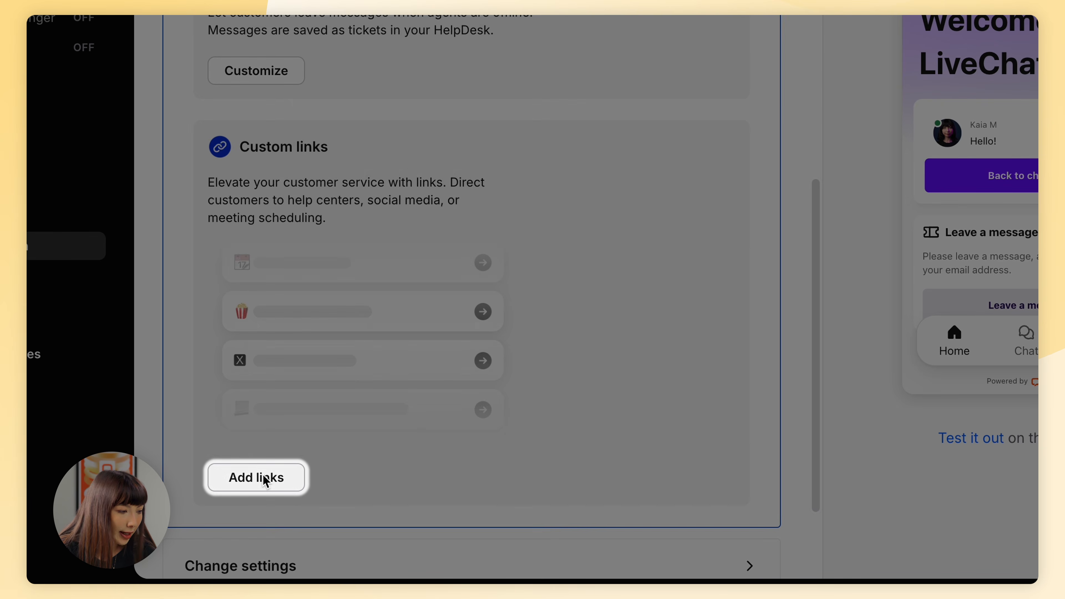
- Add a custom link to the Telegram bot named 'Tel' and save the welcome screen
click(256, 477)
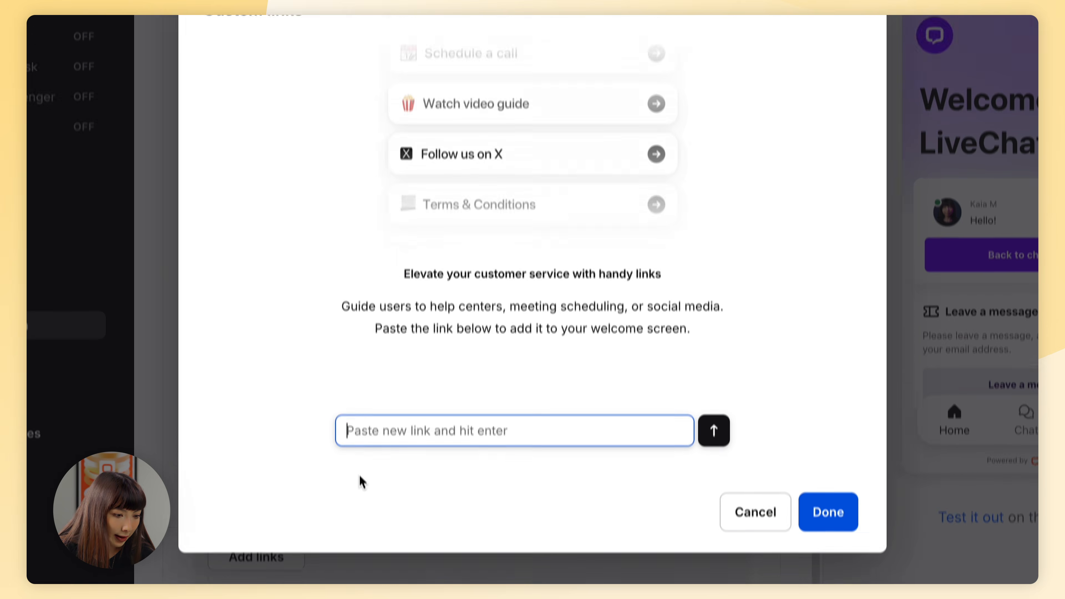
text(https://t.me/KaiaStoreBot)
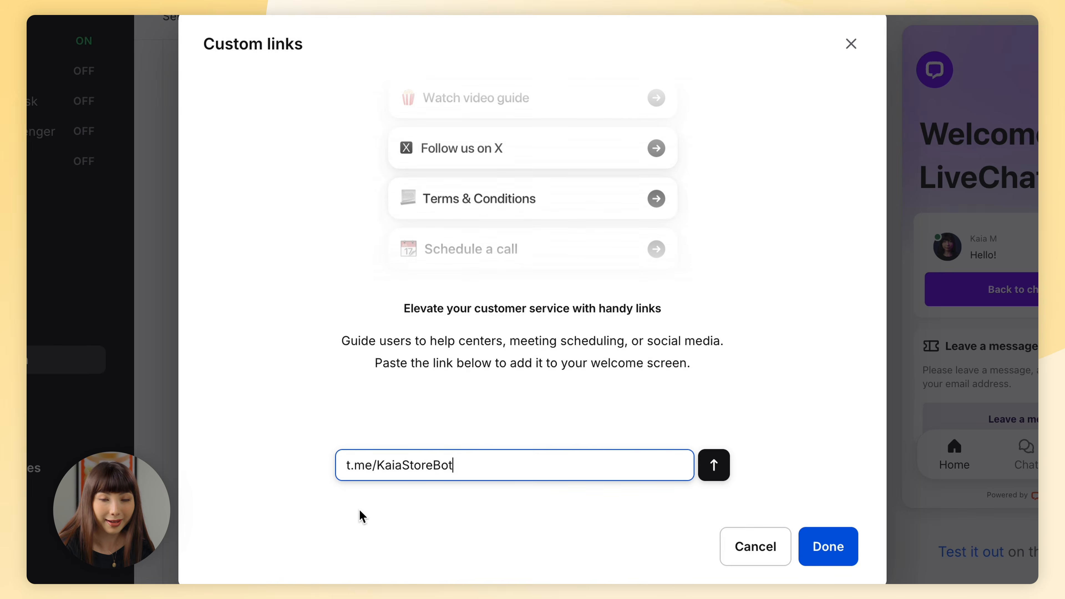
key(Return)
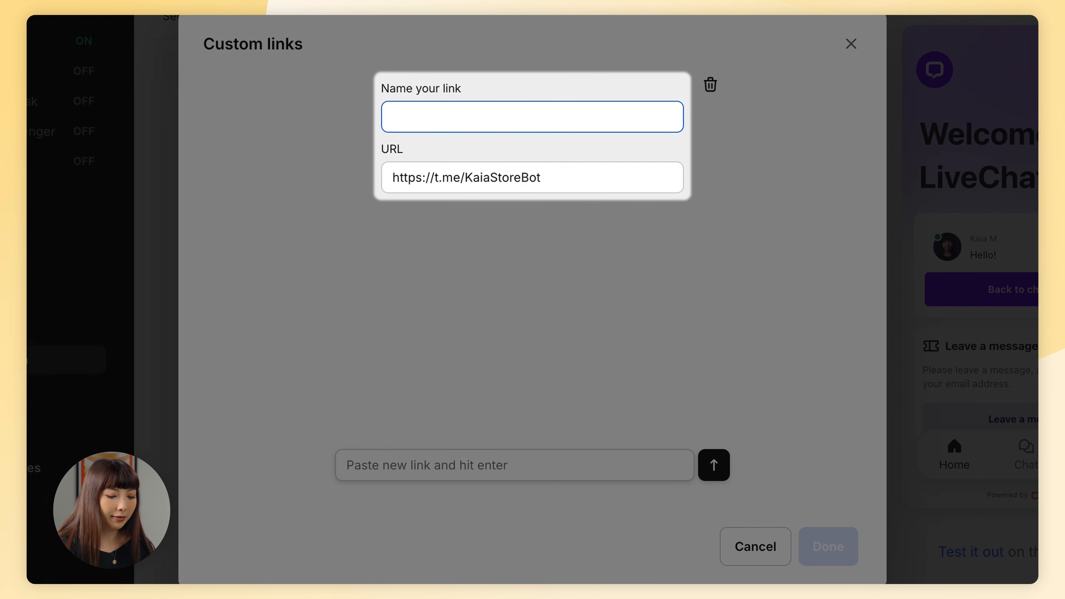
text(Telegram)
click(846, 528)
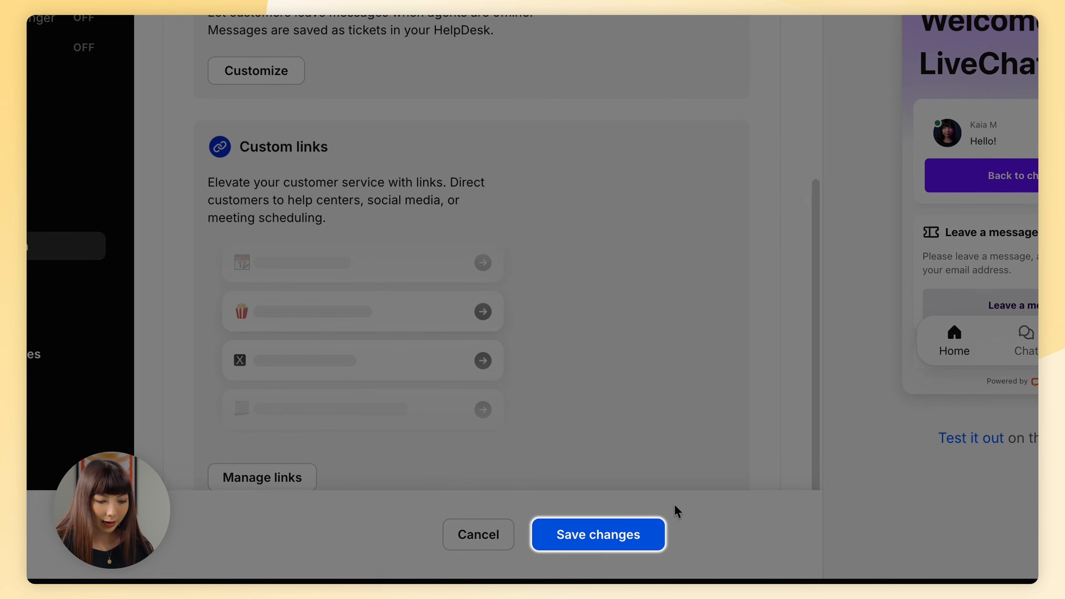
click(607, 539)
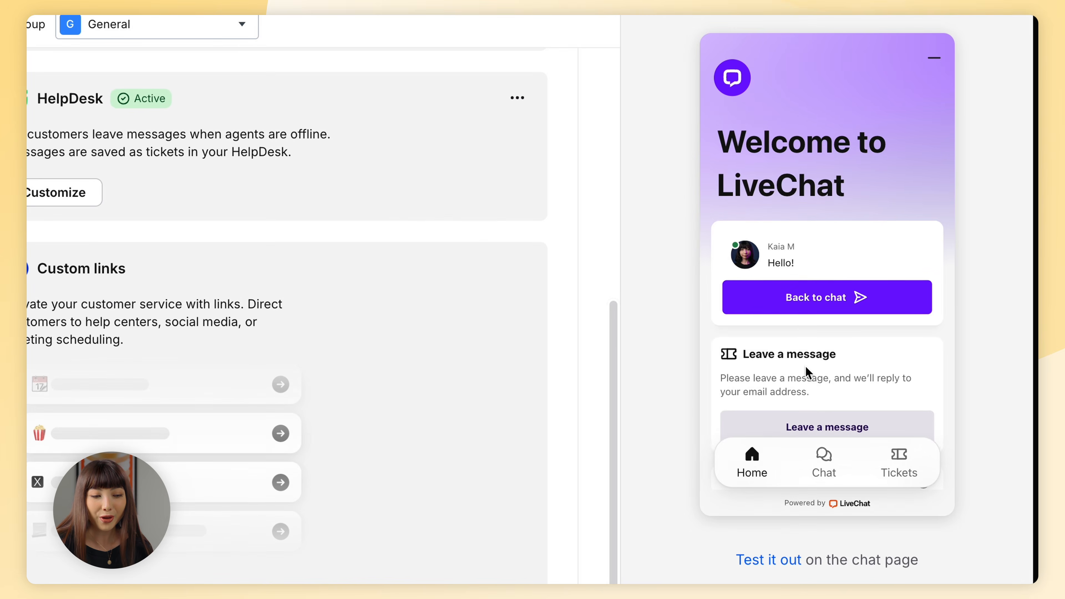
scroll(822, 362, down, 2)
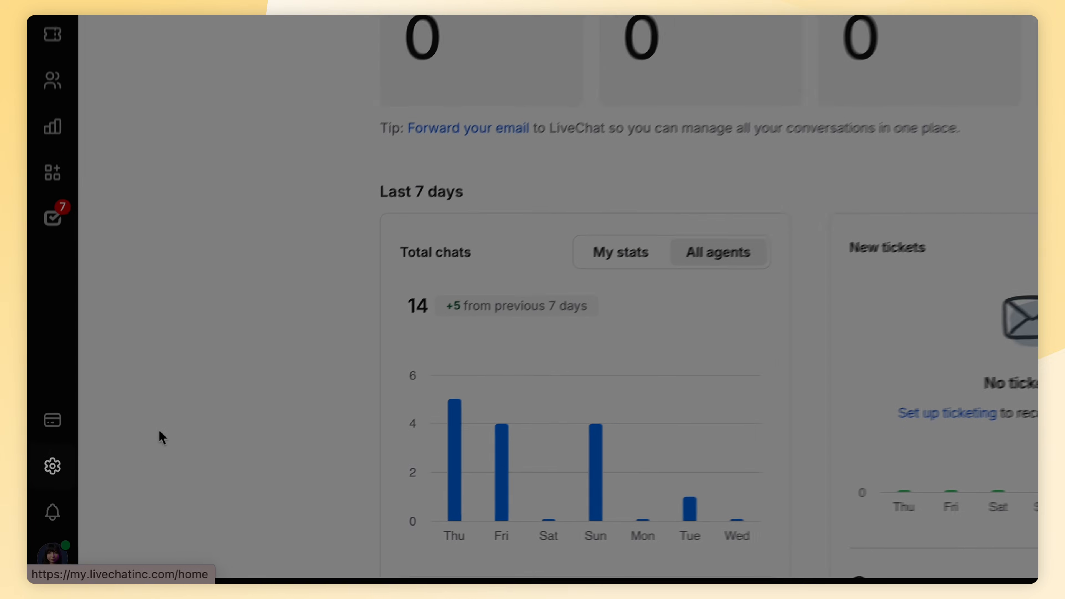
- Set the website widget language to Deutsch and save the change
click(59, 462)
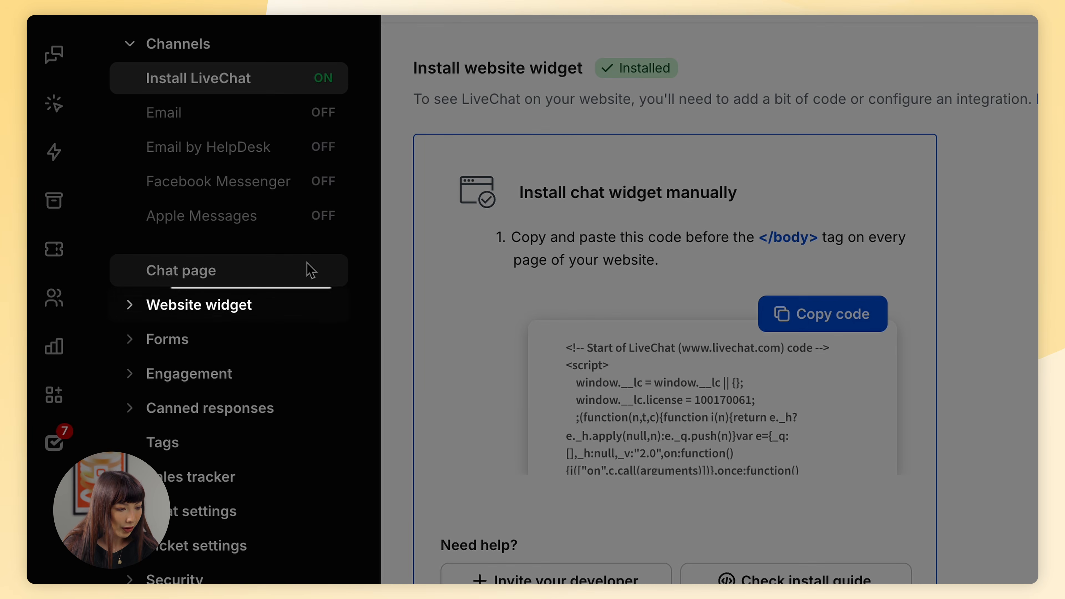
click(253, 310)
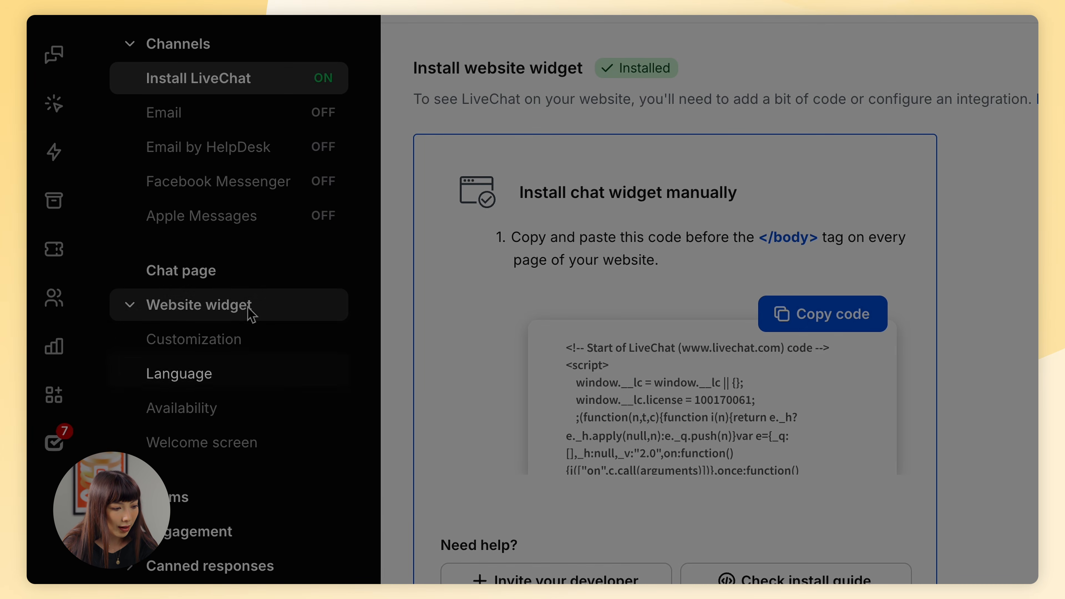
click(203, 382)
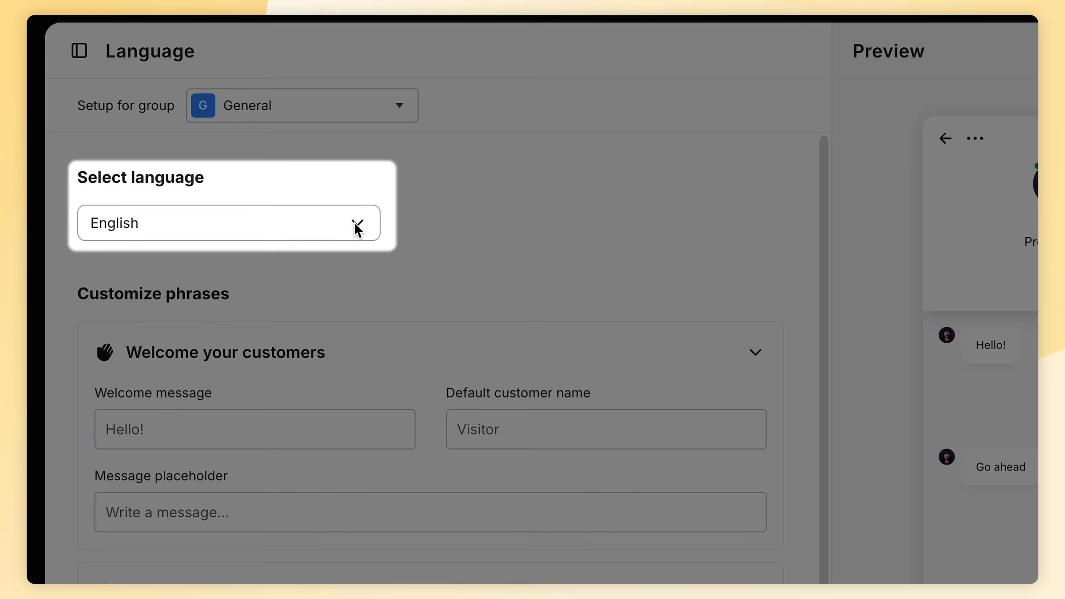
click(390, 217)
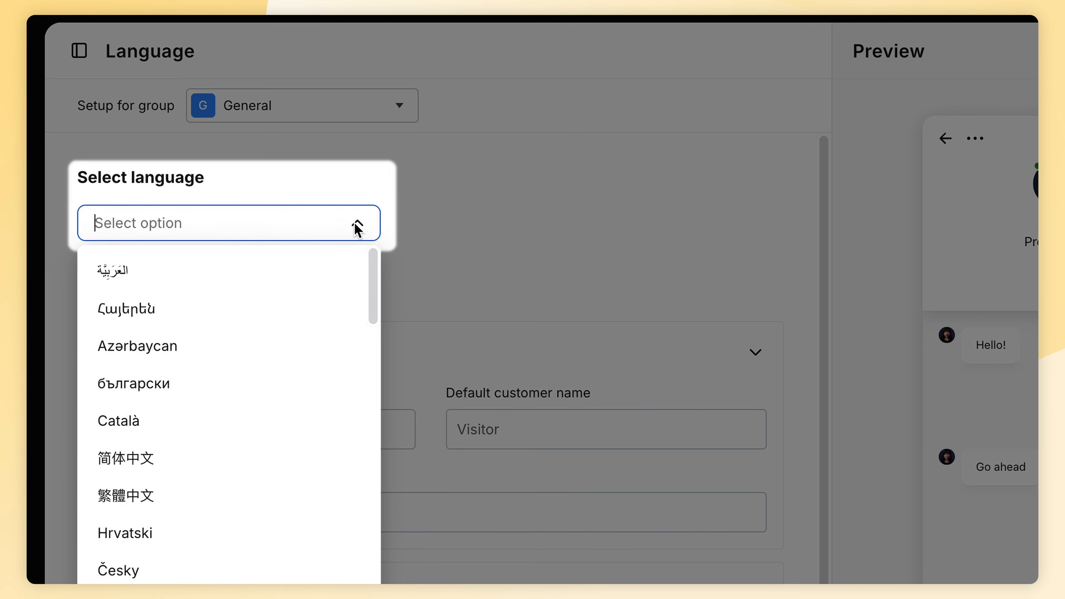
scroll(268, 468, down, 10)
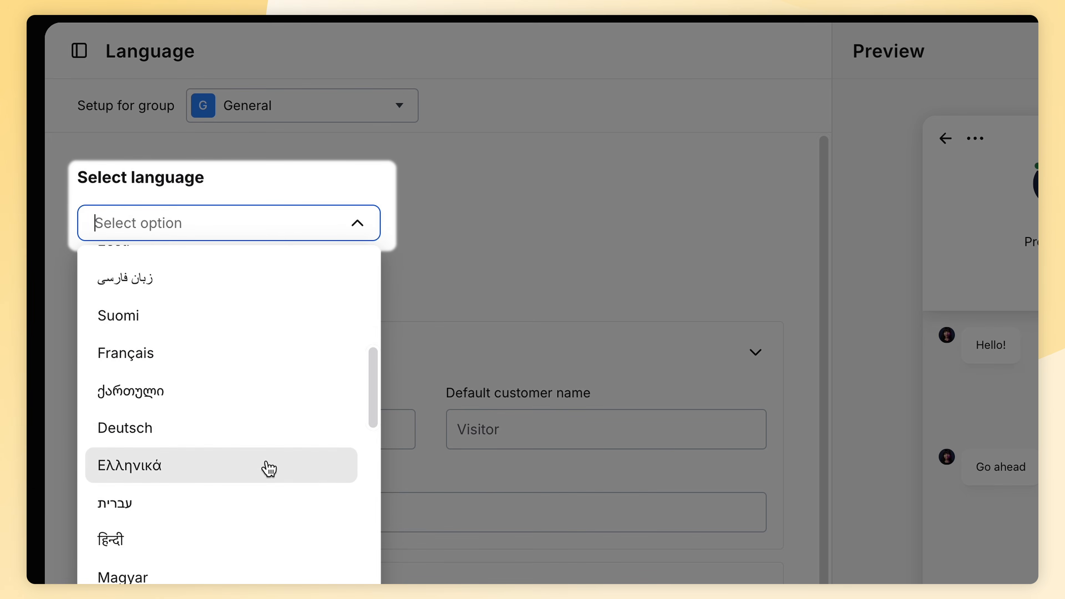
click(279, 445)
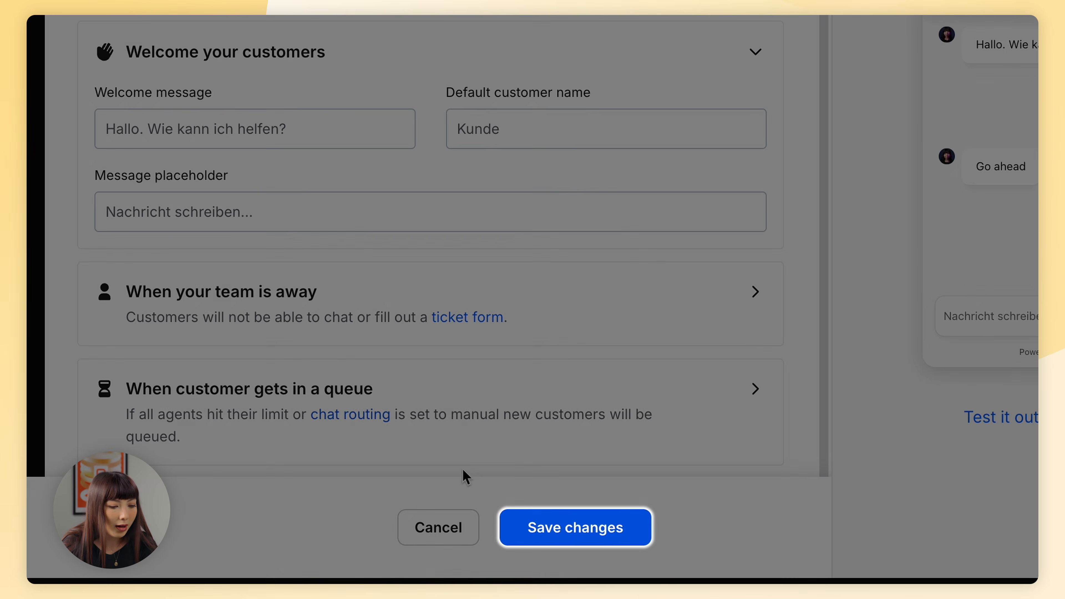
click(557, 544)
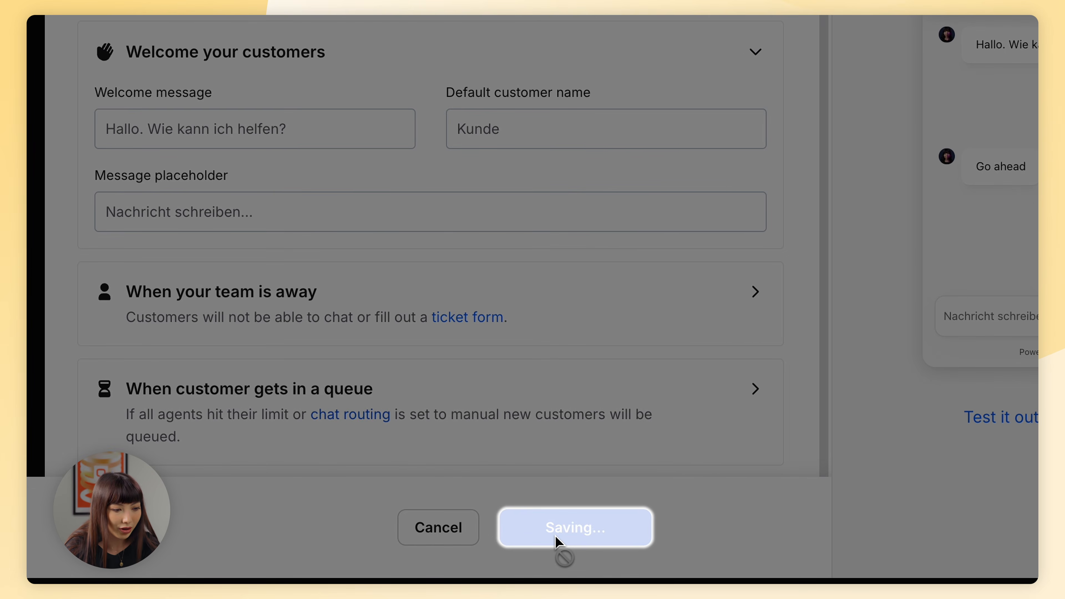